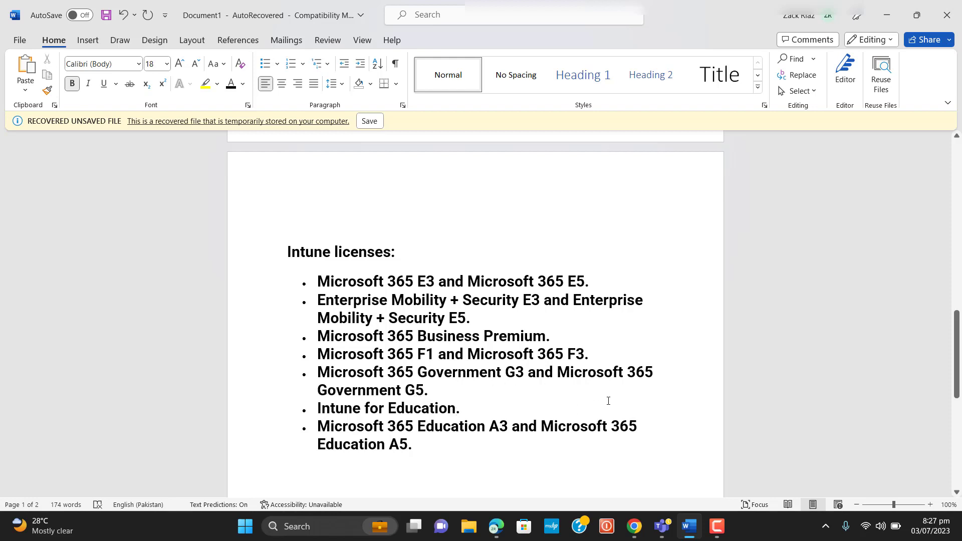
Switch to the Chrome incognito window, load portal.office.com and open the Microsoft 365 admin center
click(894, 25)
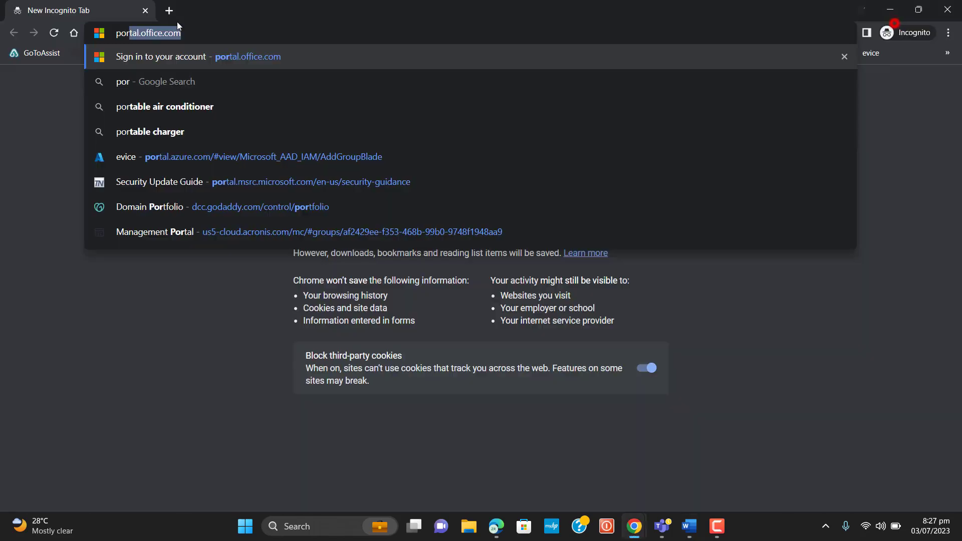
key(Return)
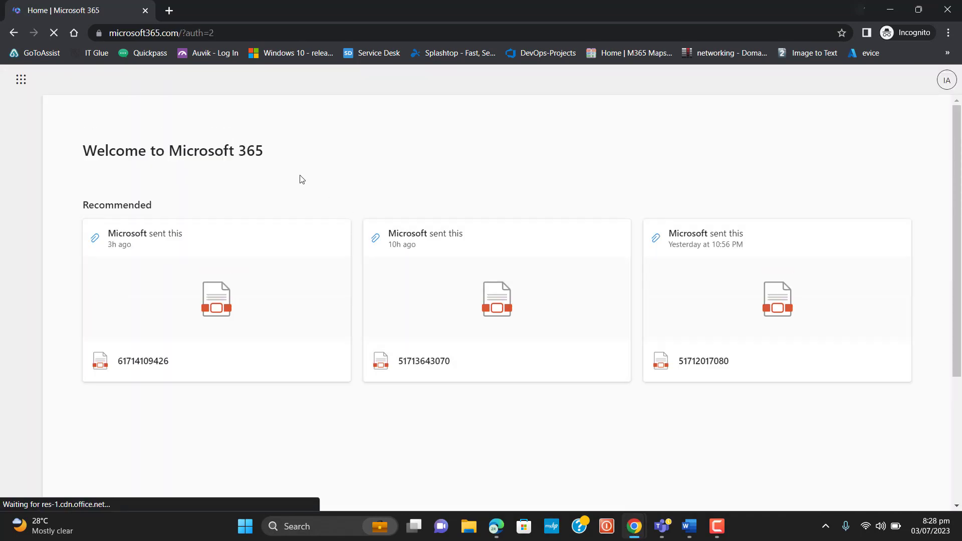
click(21, 80)
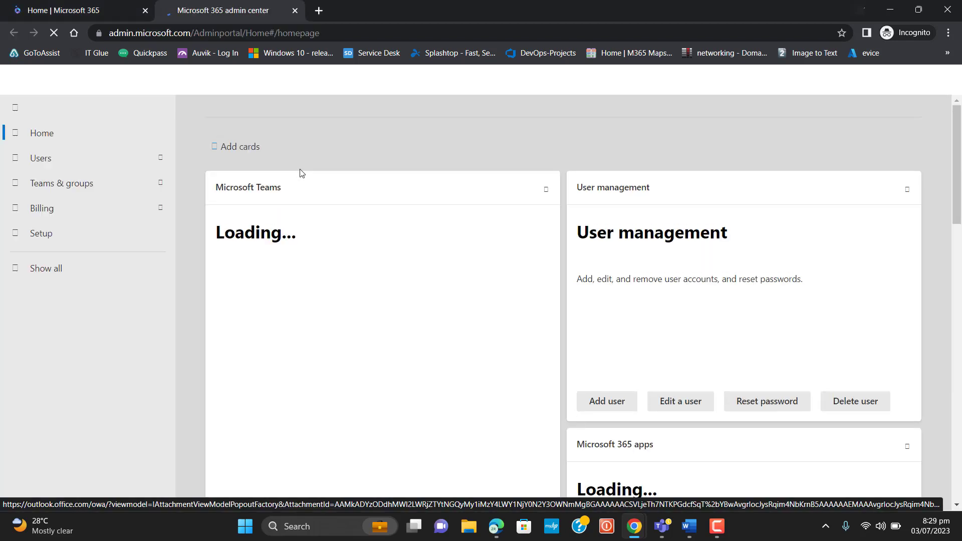
Show all navigation entries in the Microsoft 365 admin center and open the Endpoint Manager admin center
click(60, 265)
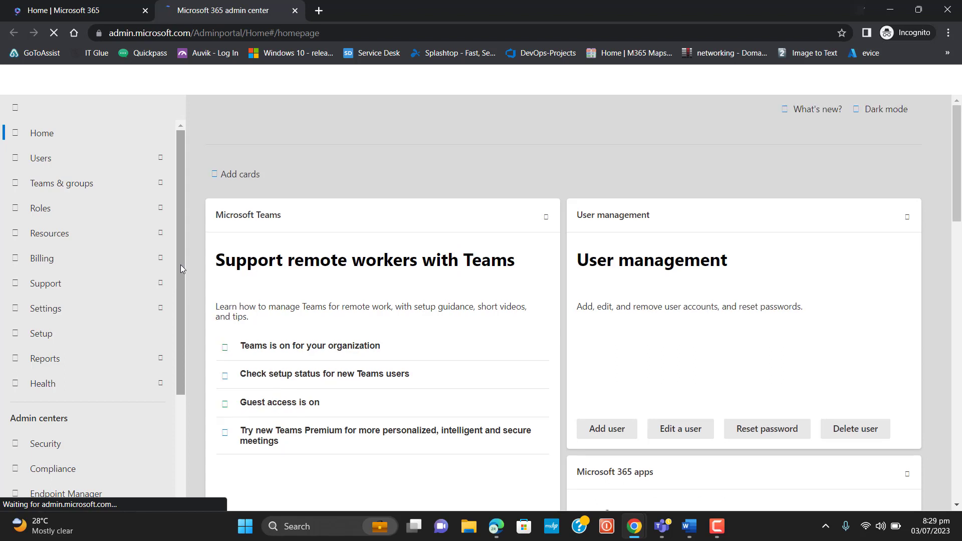
drag(180, 269, 174, 393)
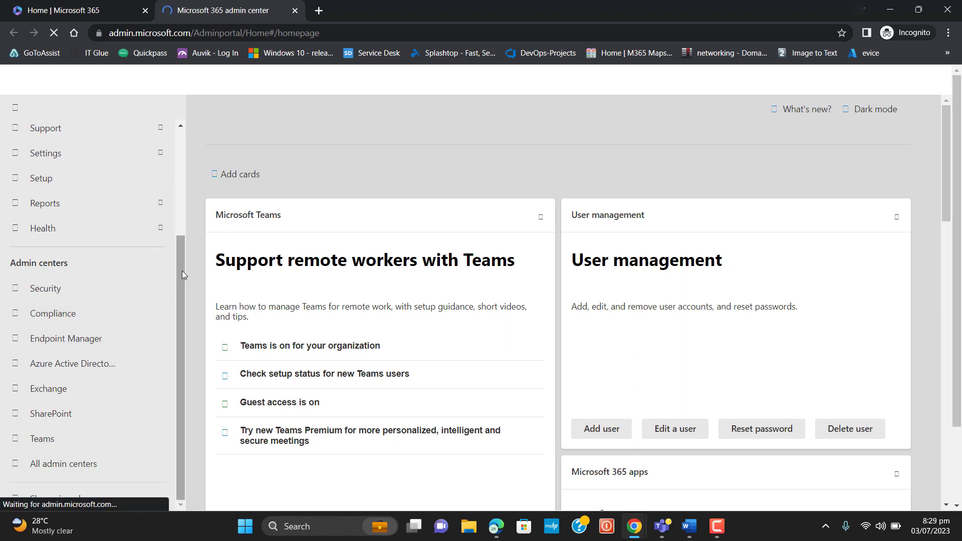
scroll(181, 275, up, 3)
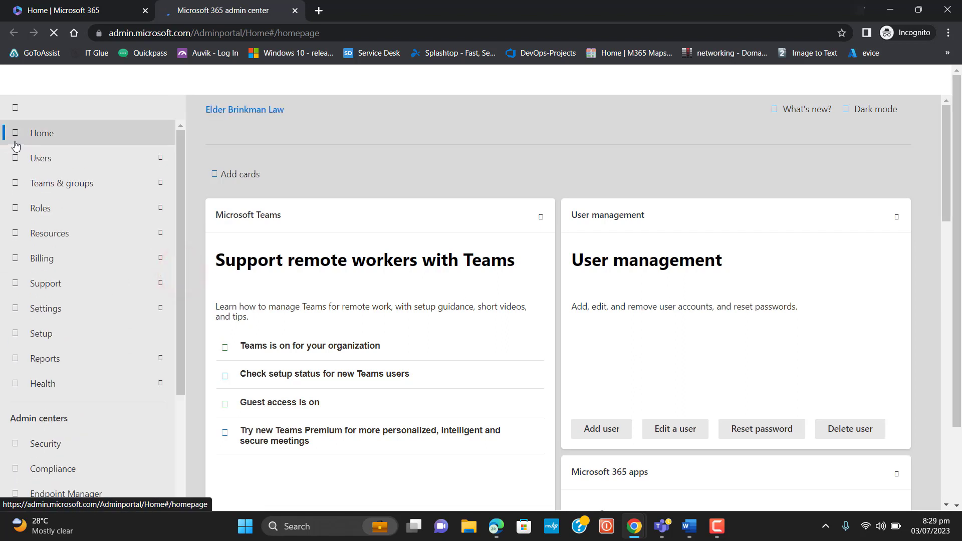
scroll(180, 159, down, 3)
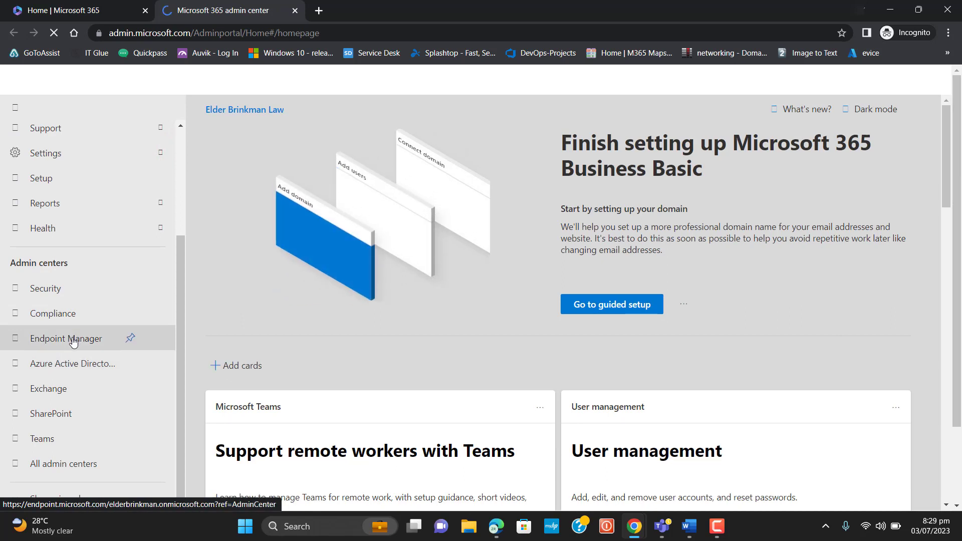
click(72, 339)
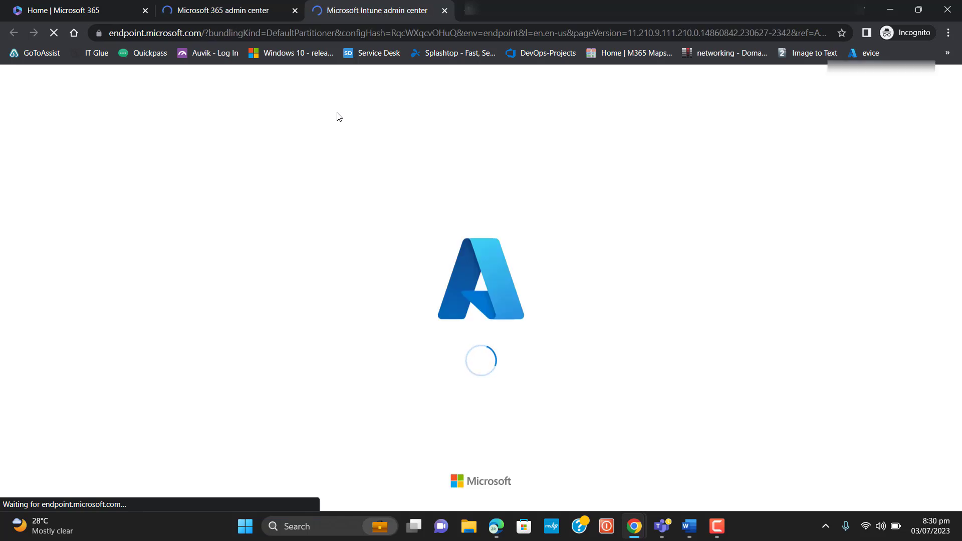
click(198, 33)
click(201, 35)
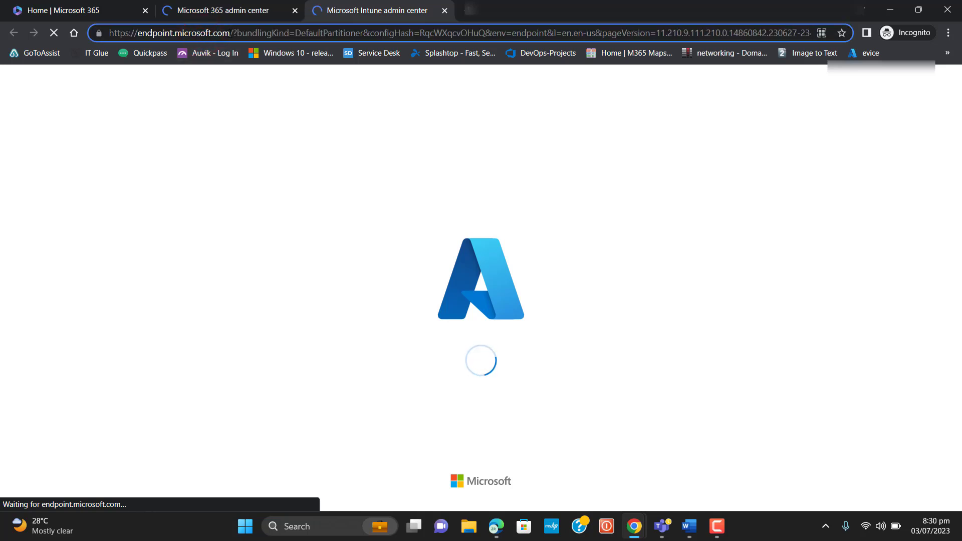
drag(229, 33, 108, 35)
key(ctrl+c)
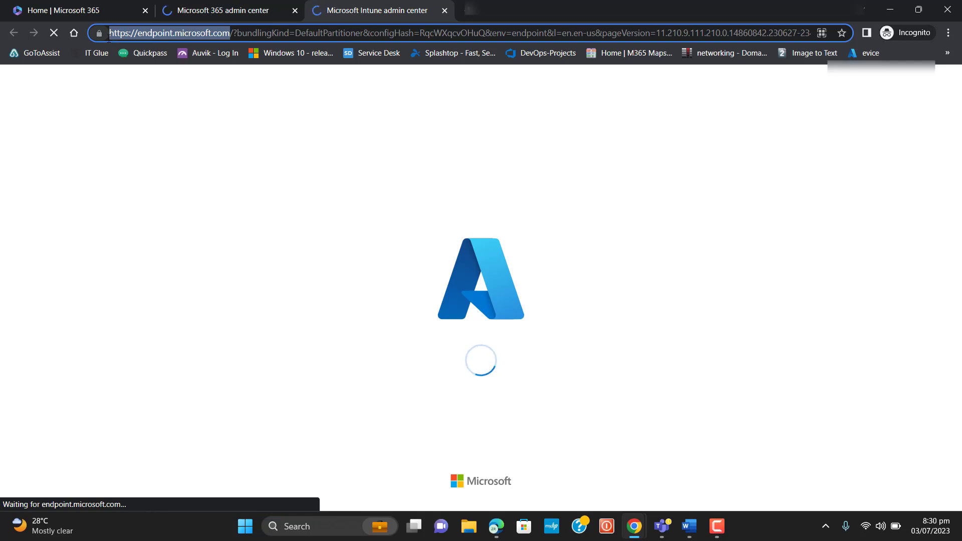
click(473, 14)
click(458, 31)
key(ctrl+v)
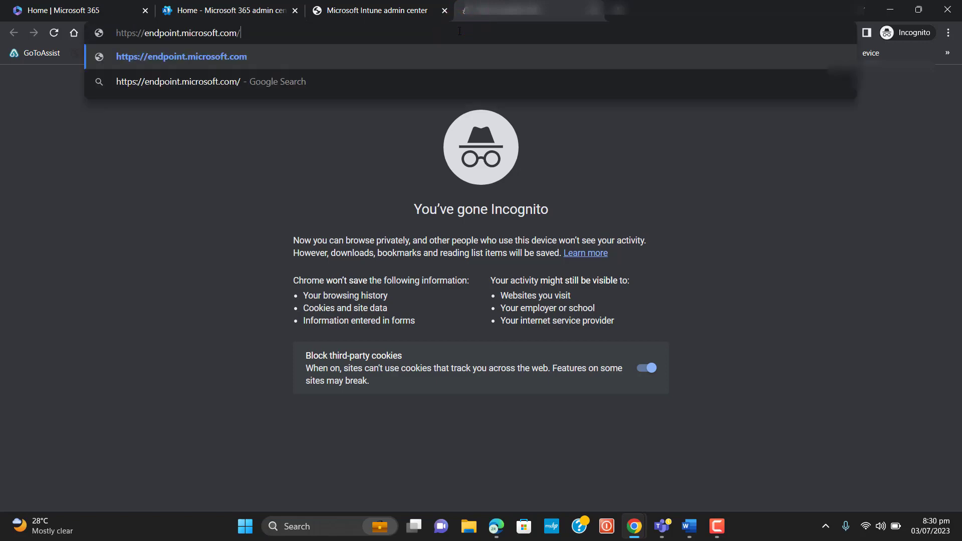
key(Return)
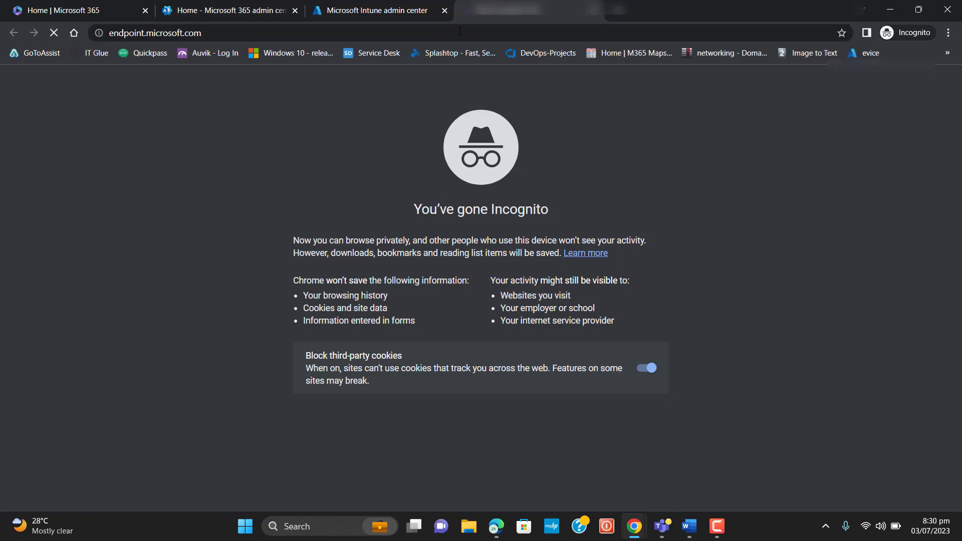
Return to the first Intune admin center tab and view All services followed by the list of all devices
click(377, 13)
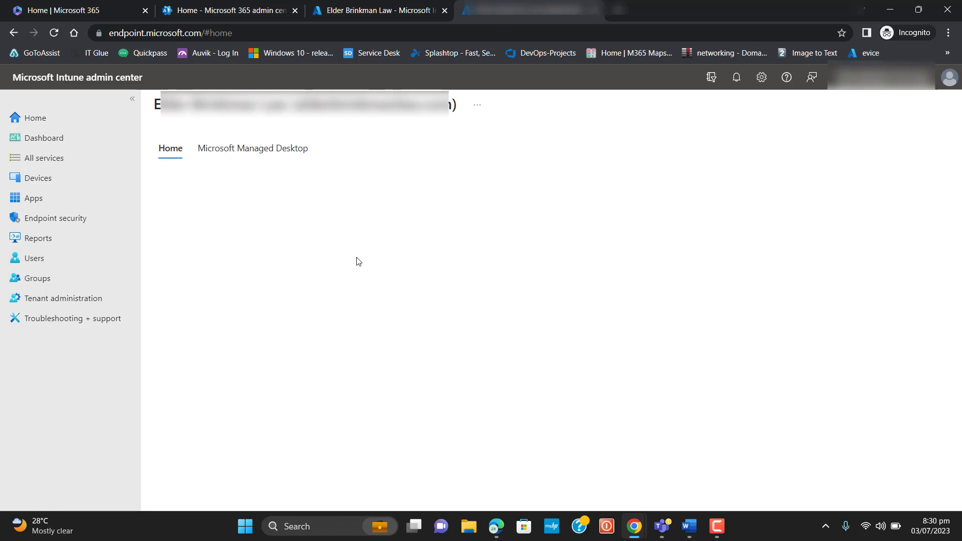
click(370, 6)
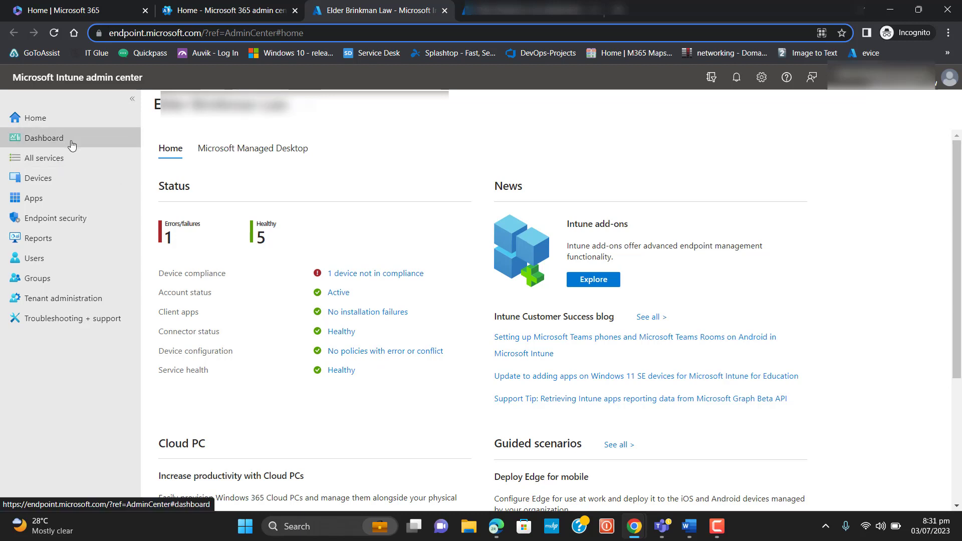
click(68, 159)
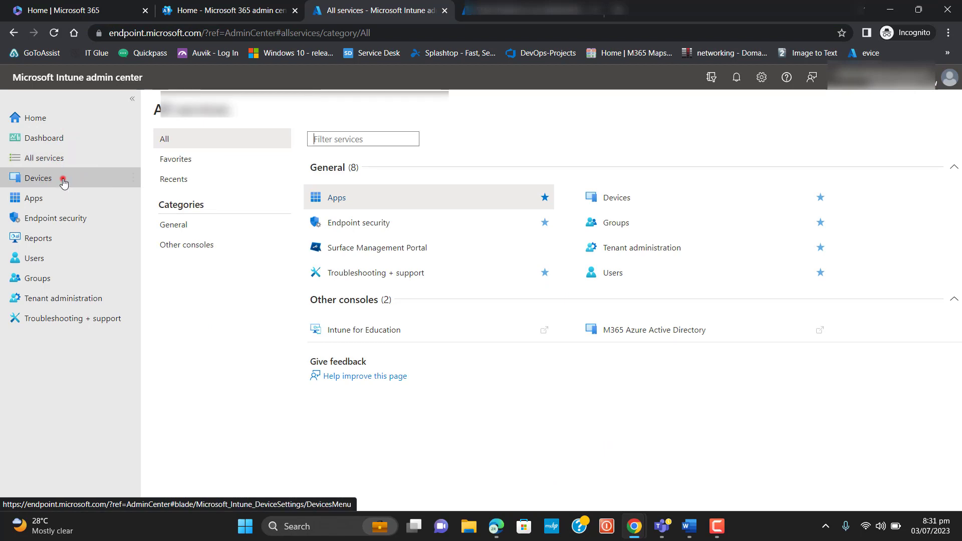
click(63, 181)
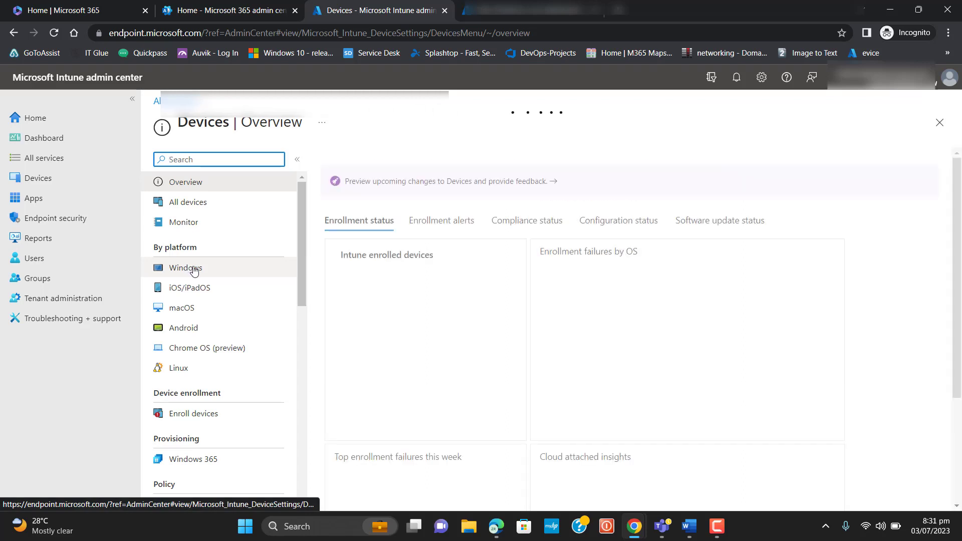
click(206, 205)
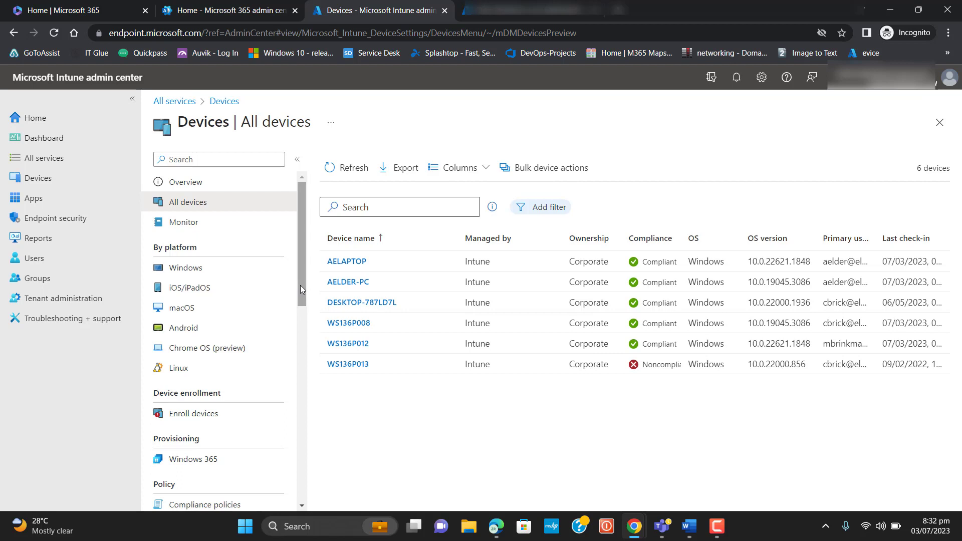
Open the Windows enrollment options under Enroll devices and view the Automatic Enrollment configuration, returning to the enrollment options
click(199, 292)
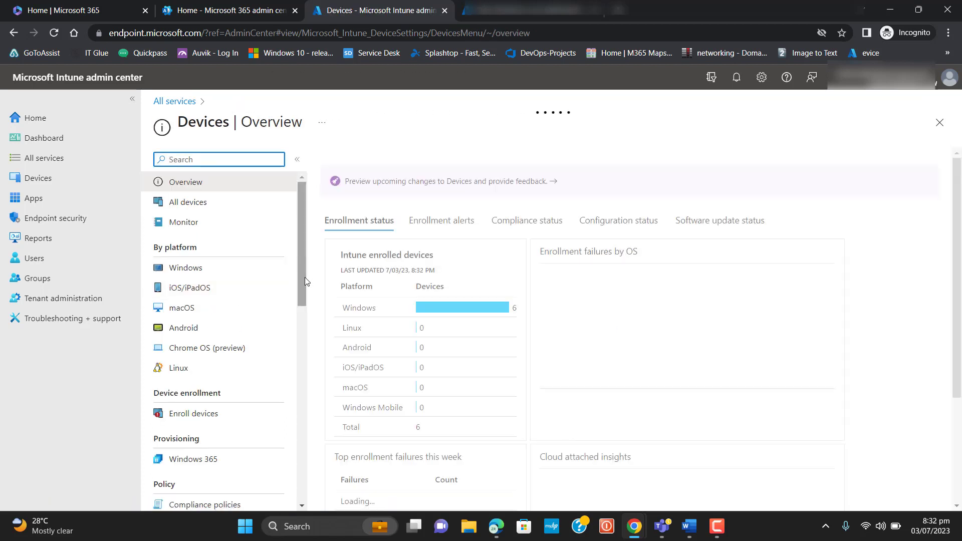
drag(305, 277, 305, 310)
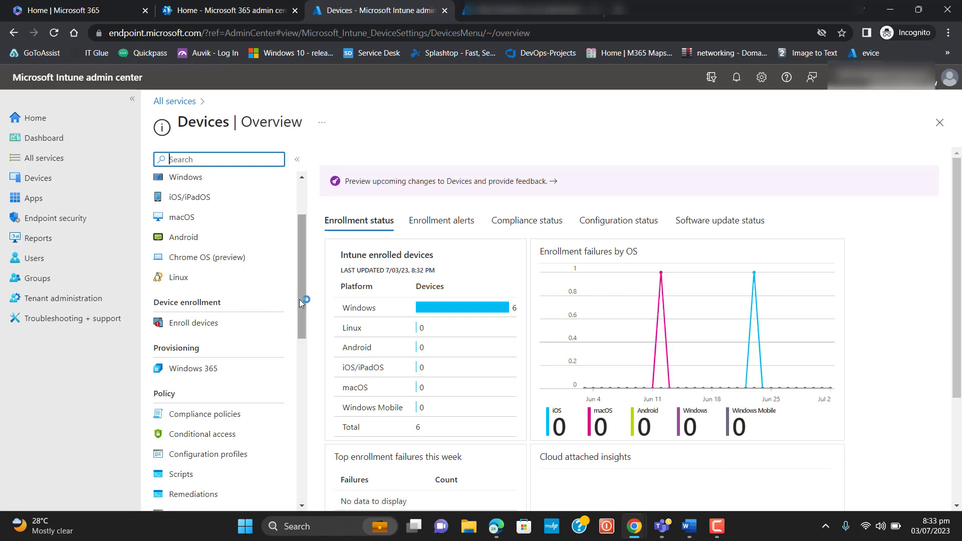
mouse_move(300, 304)
mouse_down()
mouse_move(298, 325)
mouse_move(303, 295)
mouse_up()
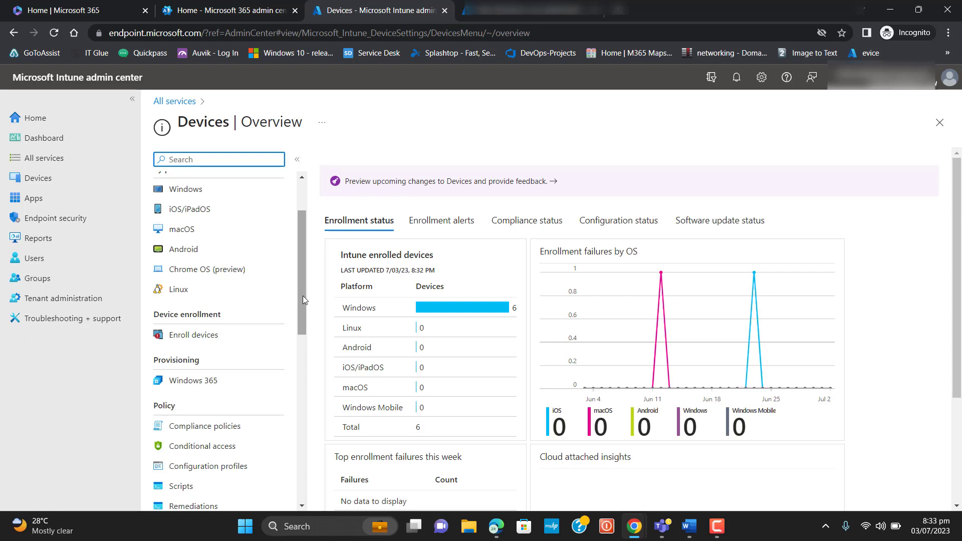
click(214, 336)
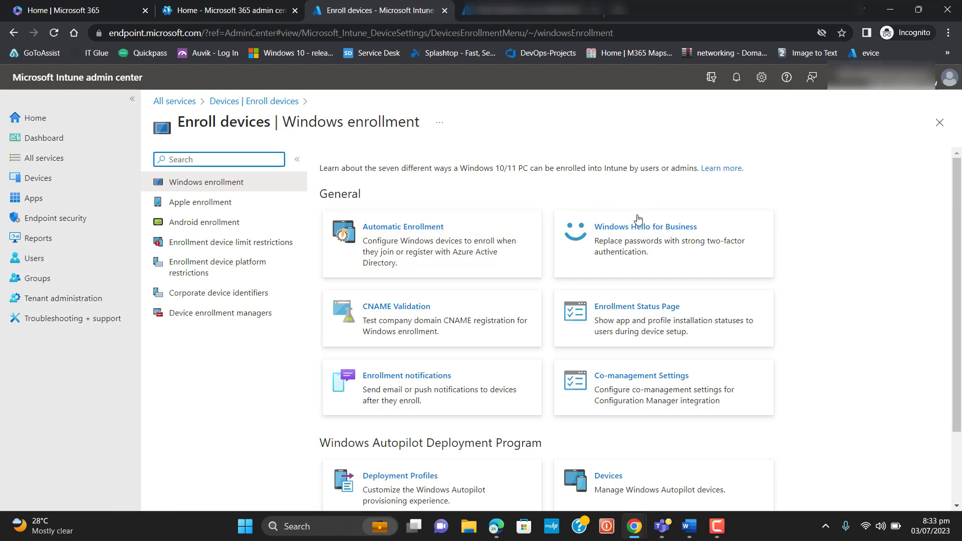
click(431, 245)
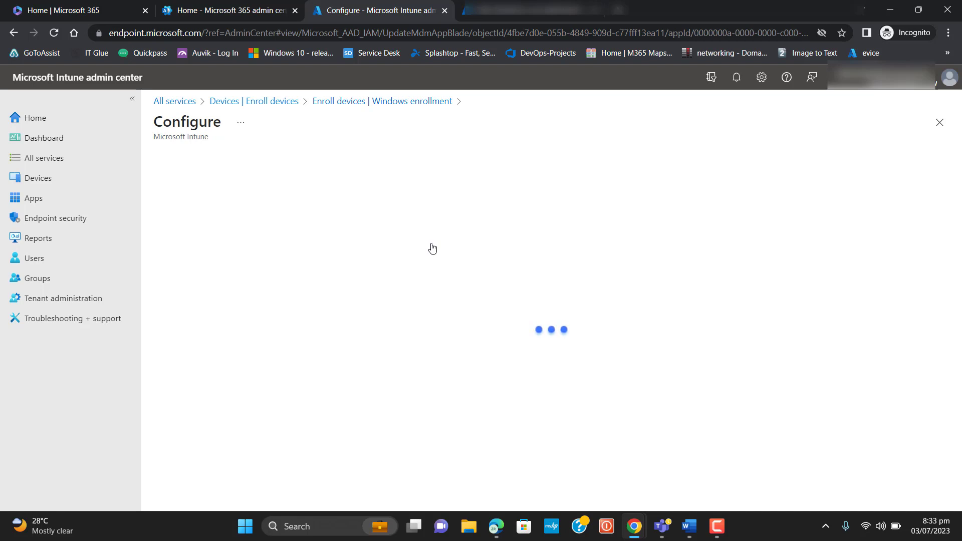
click(14, 32)
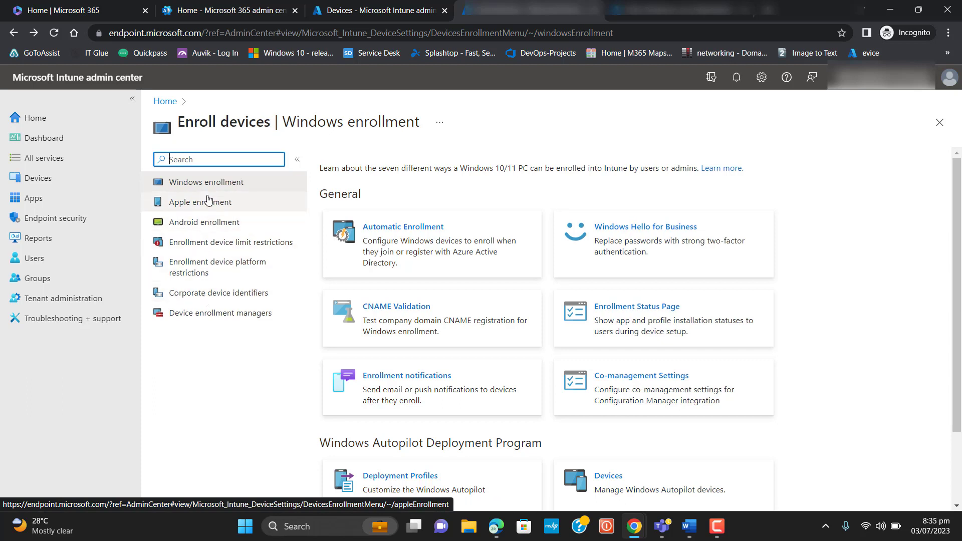
Open the Configuration profiles list under the Devices policies
click(51, 177)
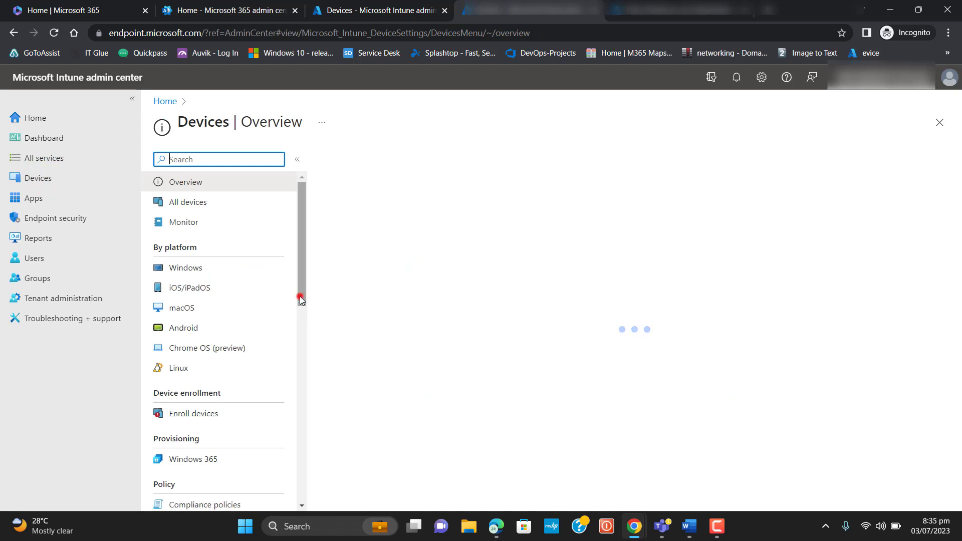
drag(300, 304, 301, 365)
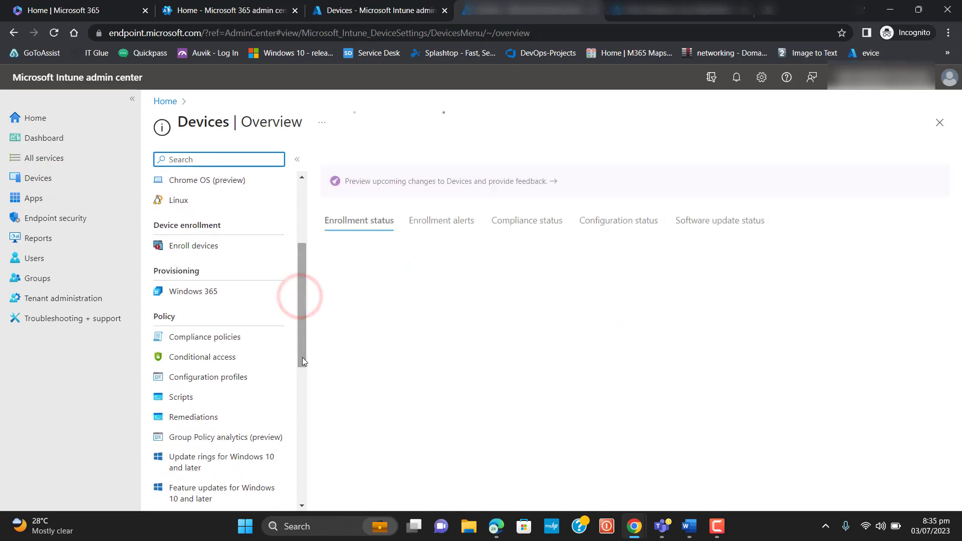
click(211, 379)
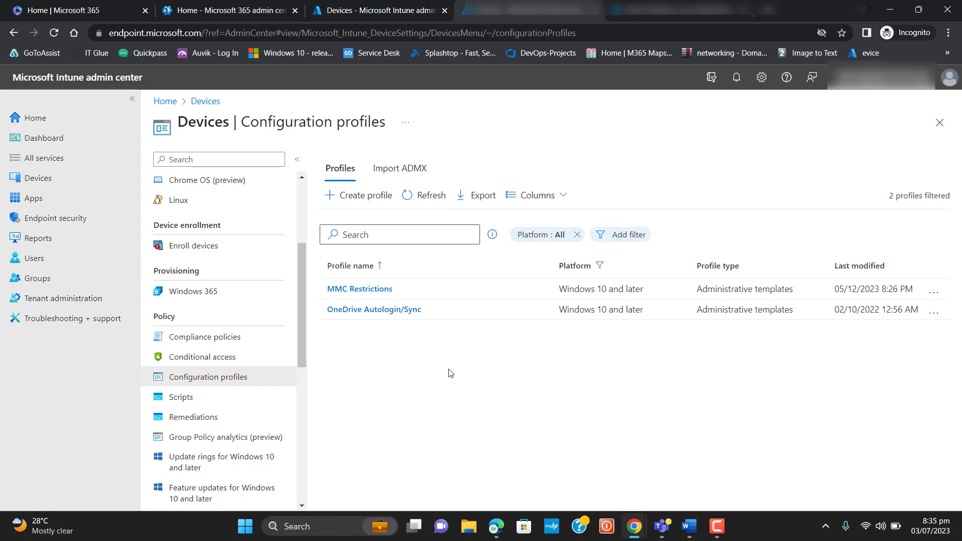
Open the App protection policies under Apps and view the platform choices for creating a policy
click(60, 198)
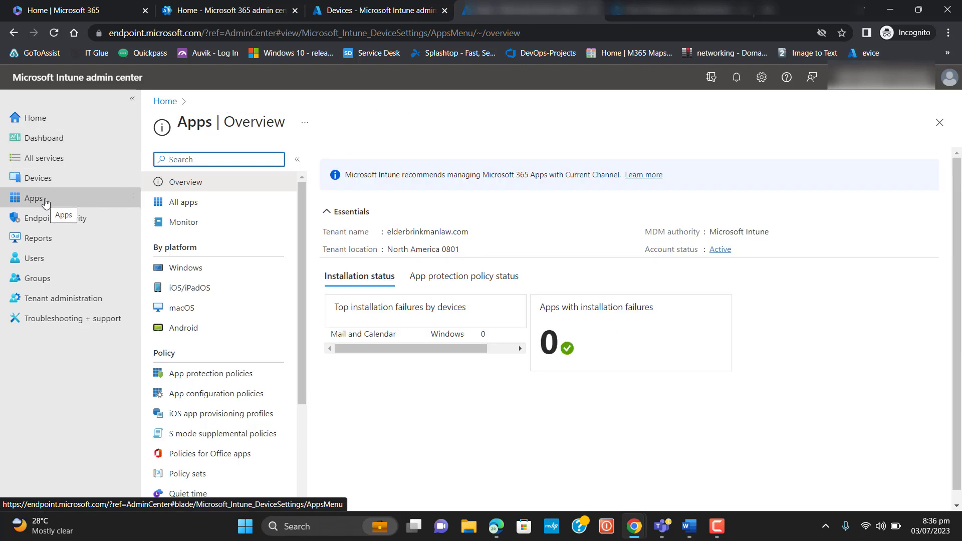
click(227, 375)
click(227, 373)
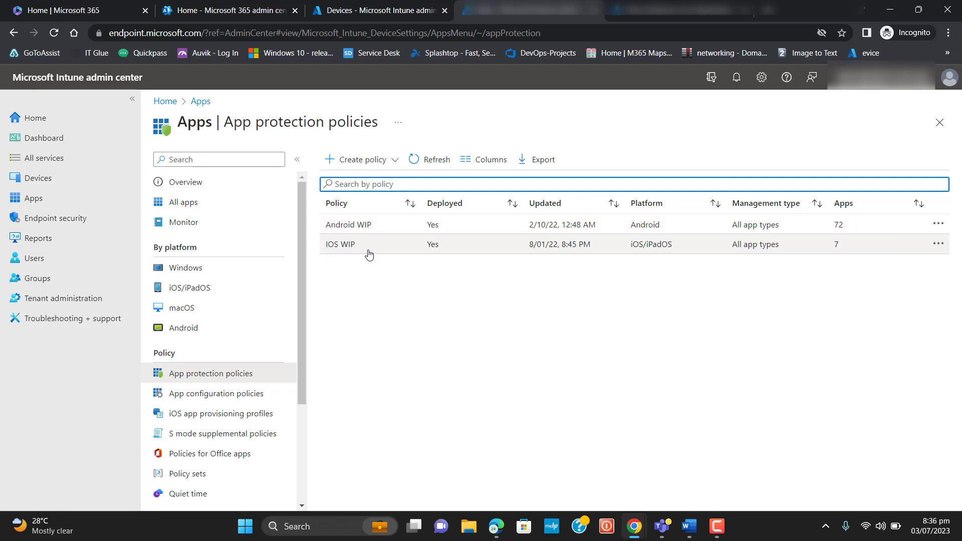
click(393, 160)
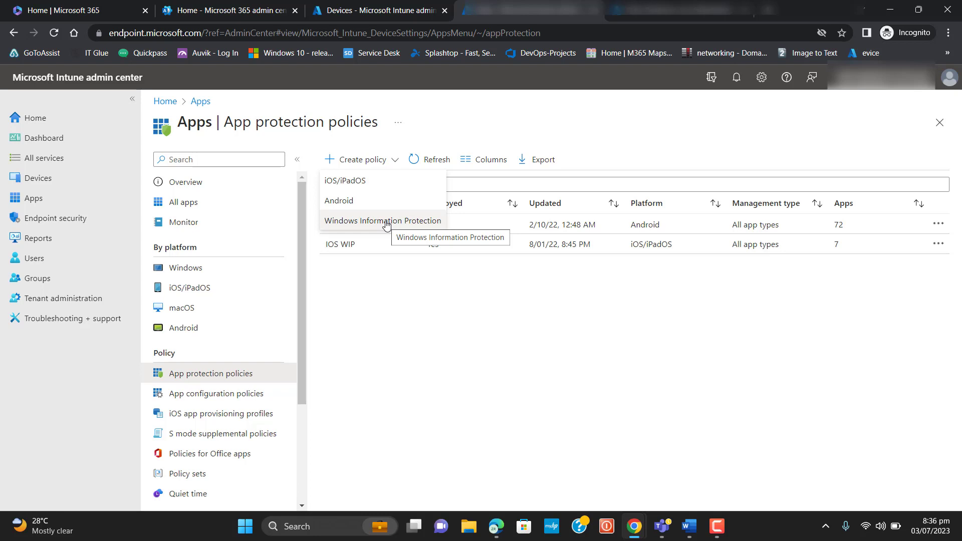
click(394, 335)
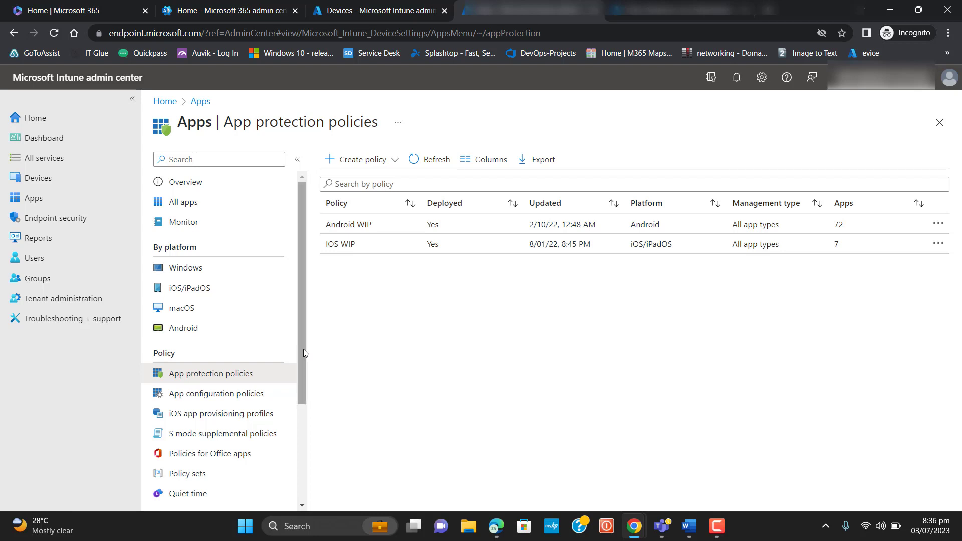
Open Conditional Access from Endpoint security and view its list of policies
click(64, 226)
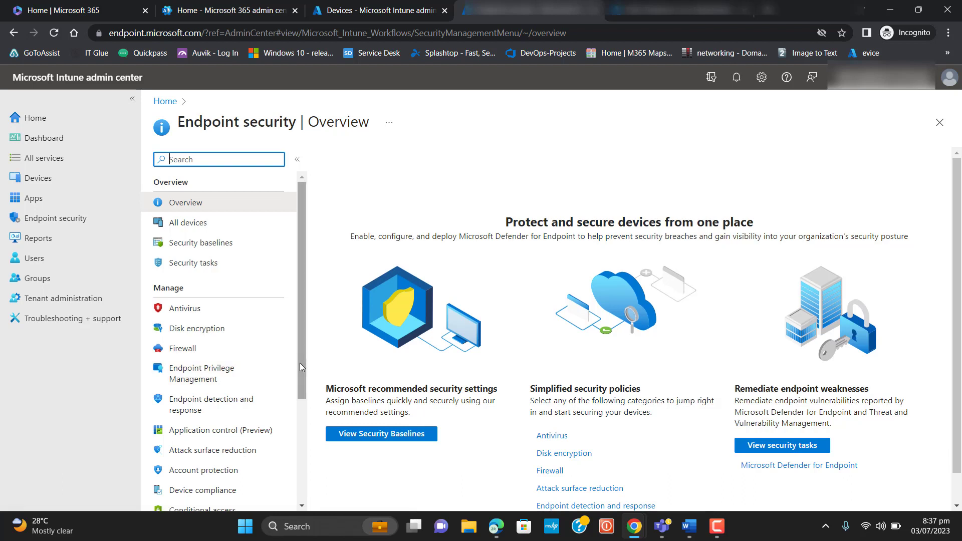
drag(299, 363, 301, 461)
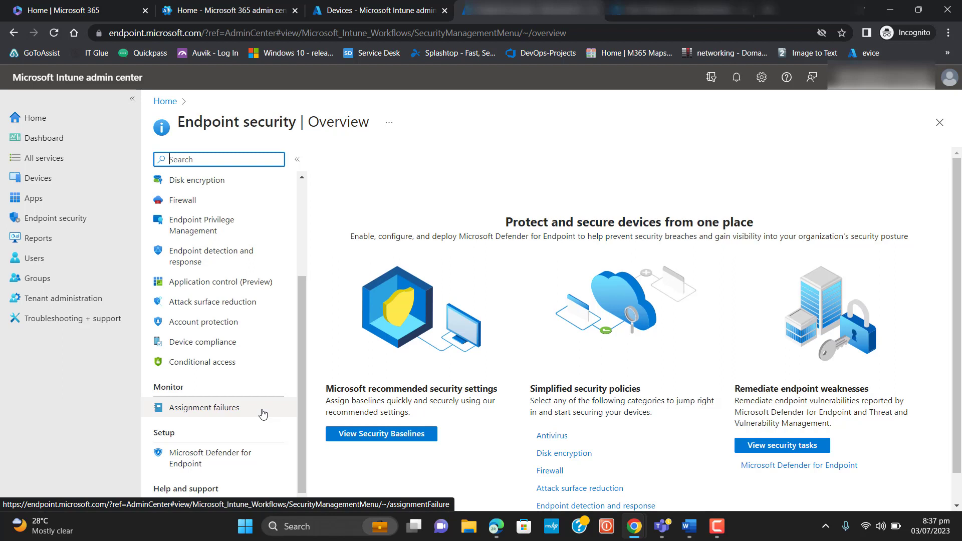
click(223, 365)
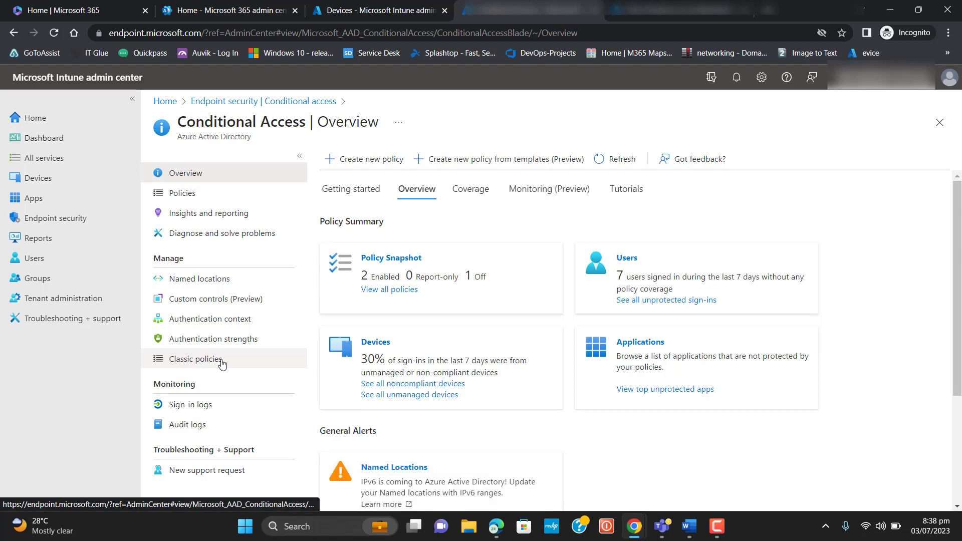
click(198, 198)
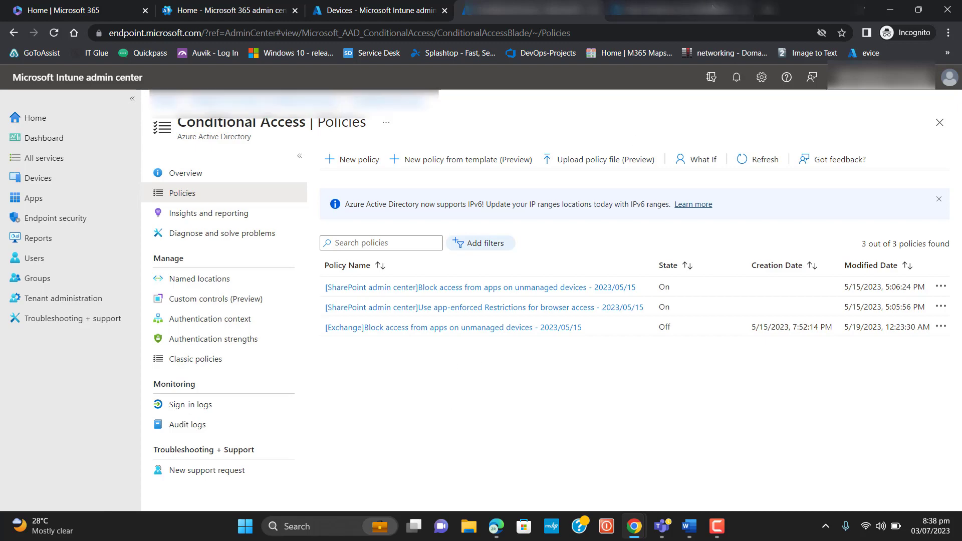
Switch to the spare Intune home page in the browser and load portal.azure.com there instead
click(672, 10)
click(637, 35)
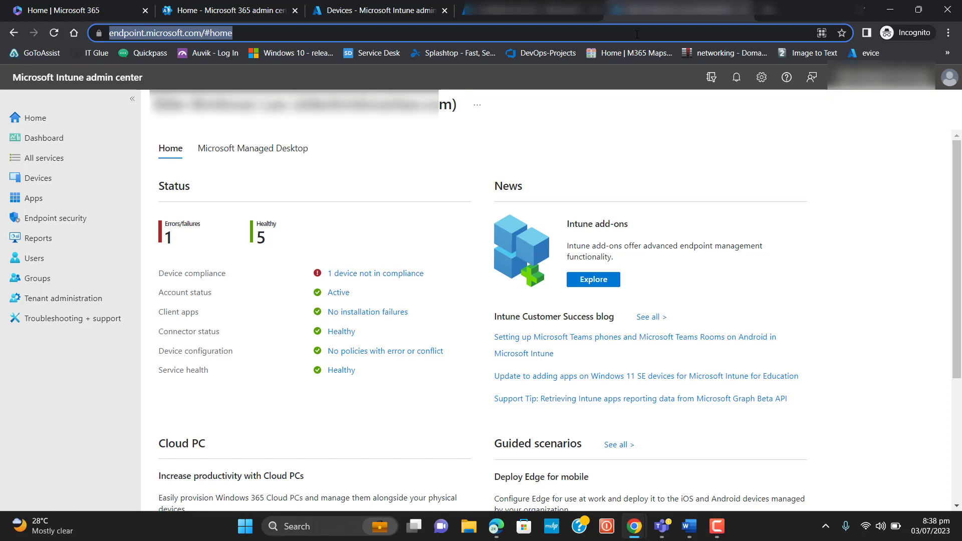
text(portal.a)
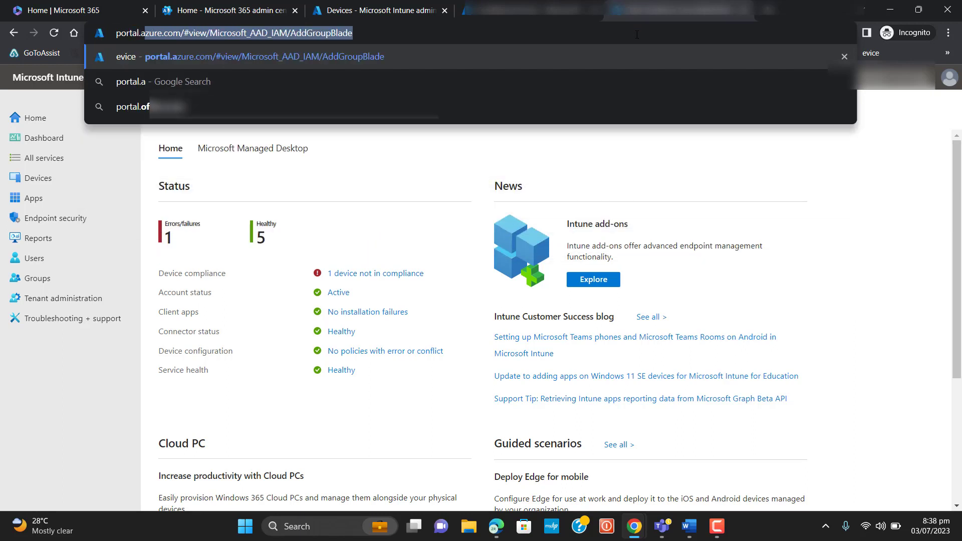
text(zure.com)
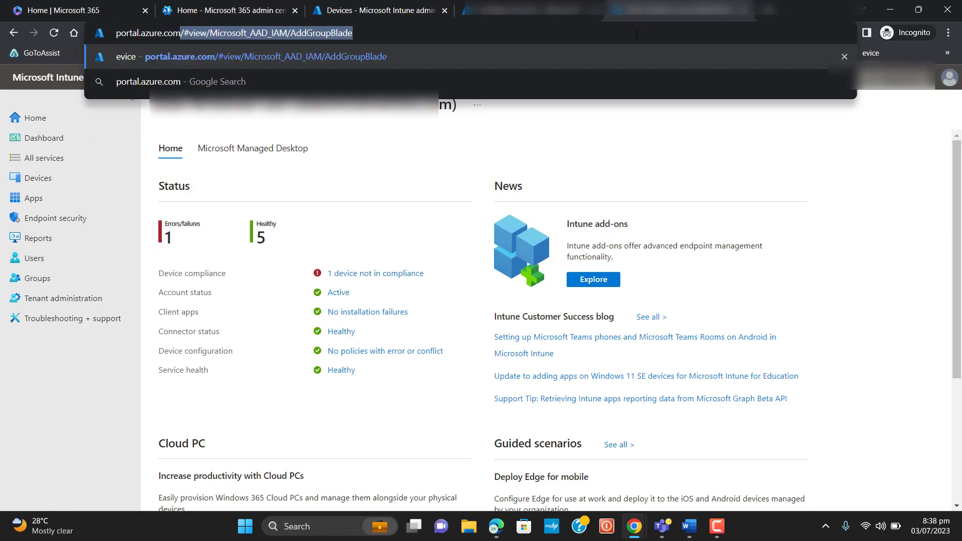
key(Delete)
key(Return)
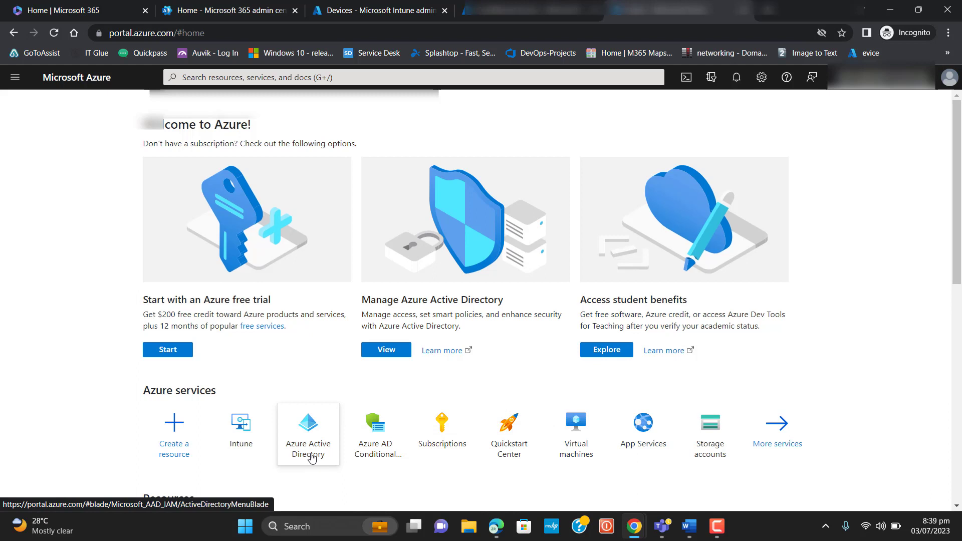
Open Azure Active Directory from the Azure services and look through its management sections
click(311, 457)
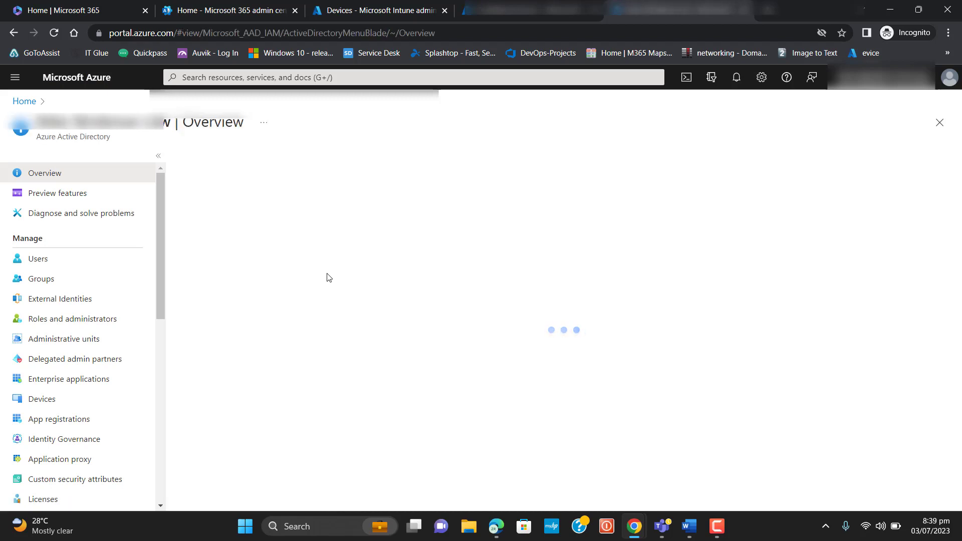
drag(162, 279, 156, 505)
drag(157, 452, 153, 326)
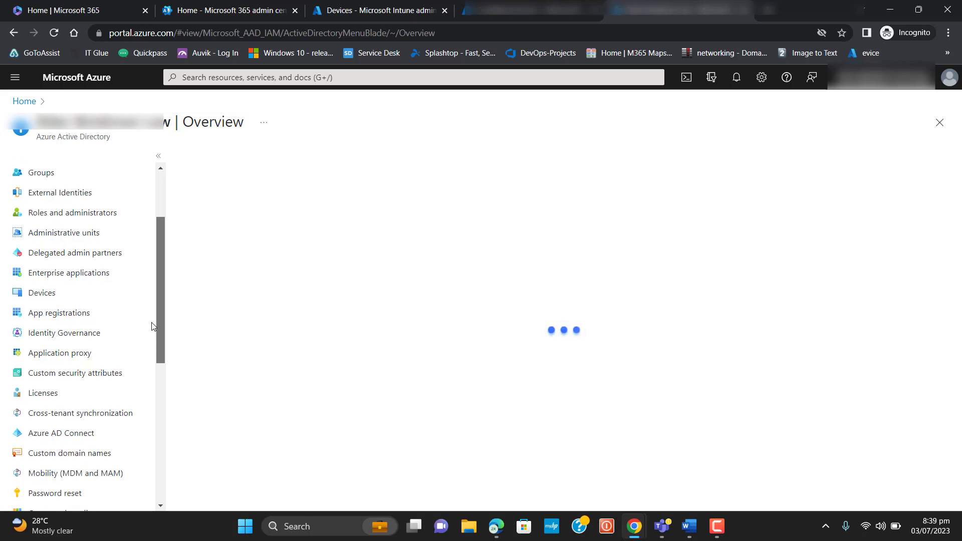
Search the Azure portal for "conditio" and open the Azure AD Conditional Access service
click(261, 77)
text(conditio)
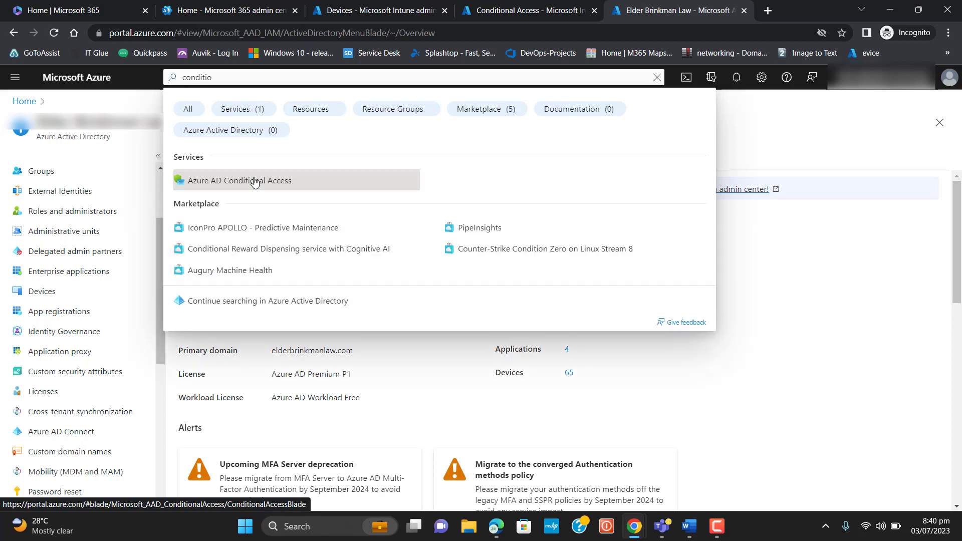
click(255, 182)
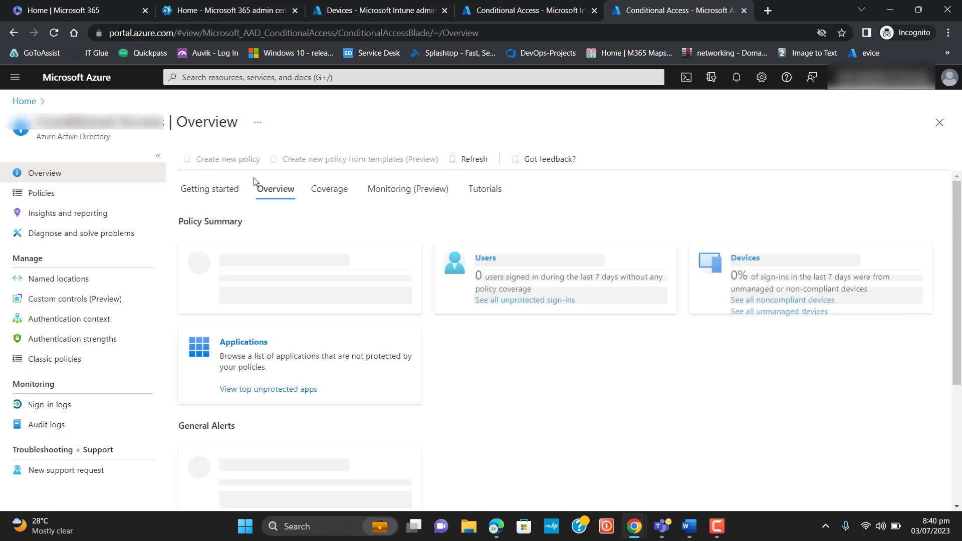
Open the Conditional Access policies and view the blank form for a new policy, returning to the policies list without creating one
click(88, 192)
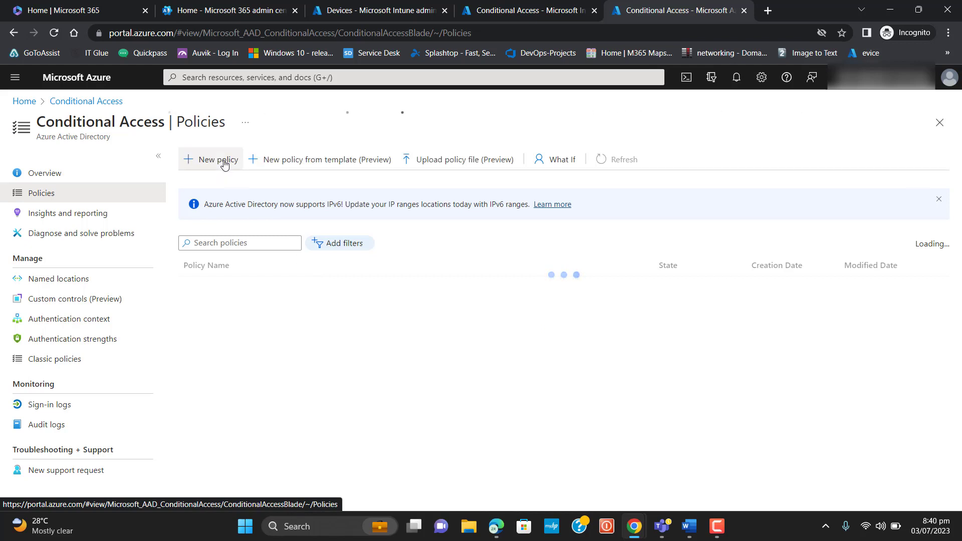
click(223, 161)
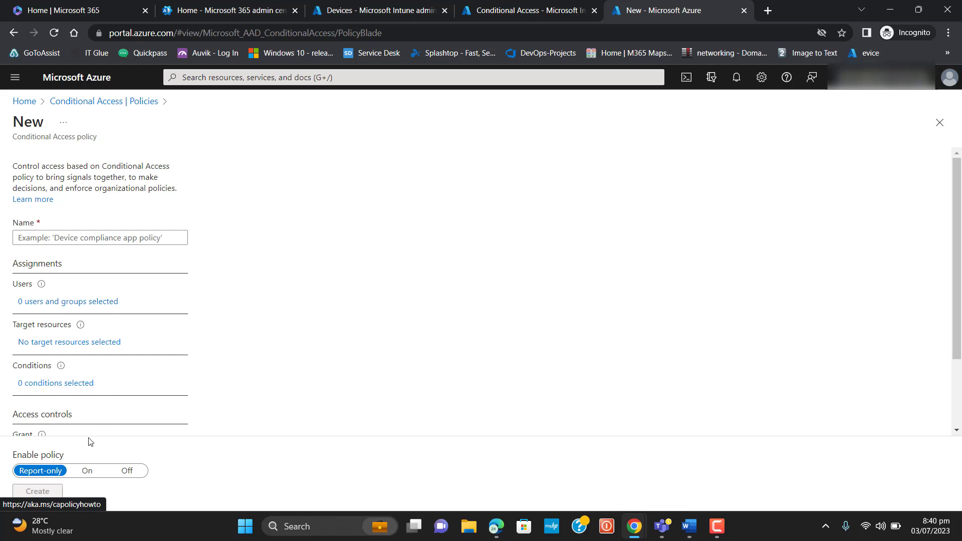
click(14, 34)
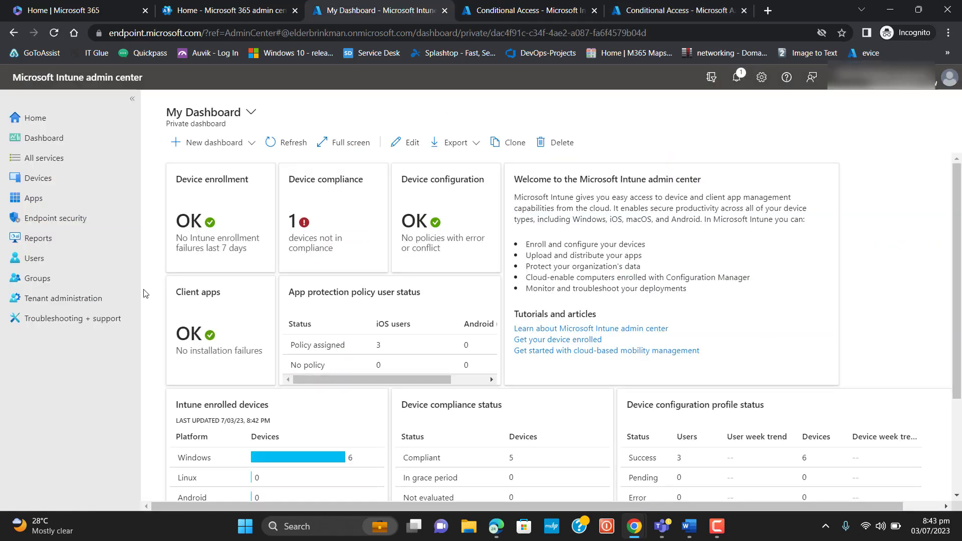
Open Groups in the Intune admin center, and open Azure Active Directory from the Azure portal's home page
click(68, 264)
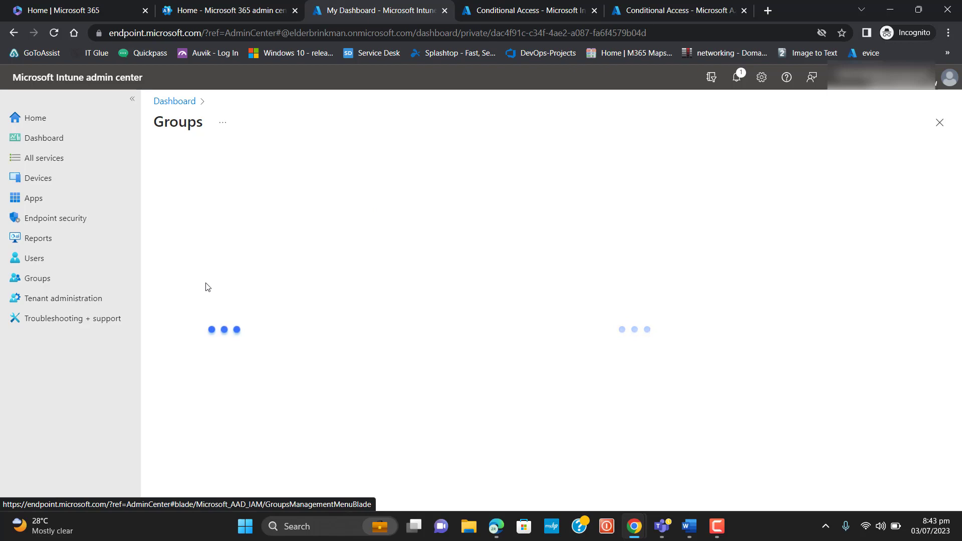
click(641, 12)
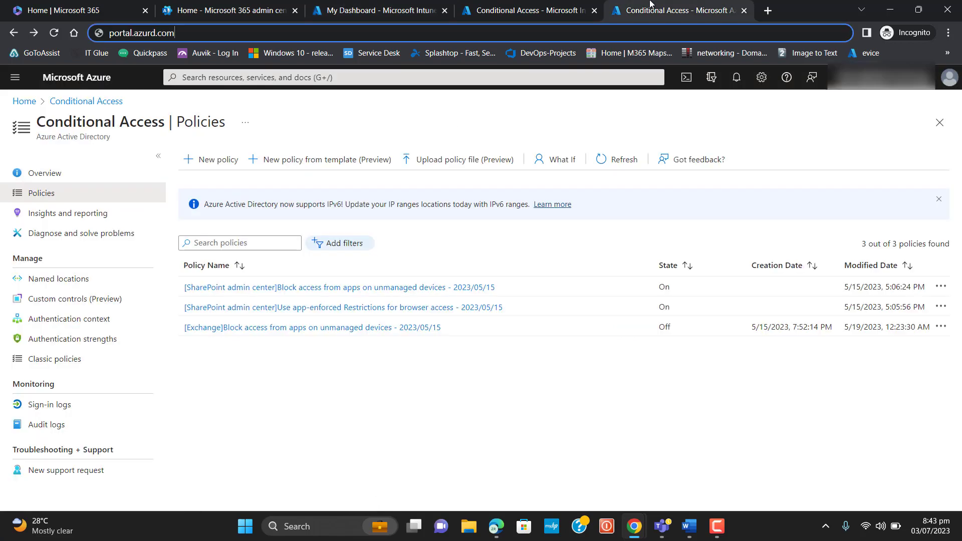
click(24, 102)
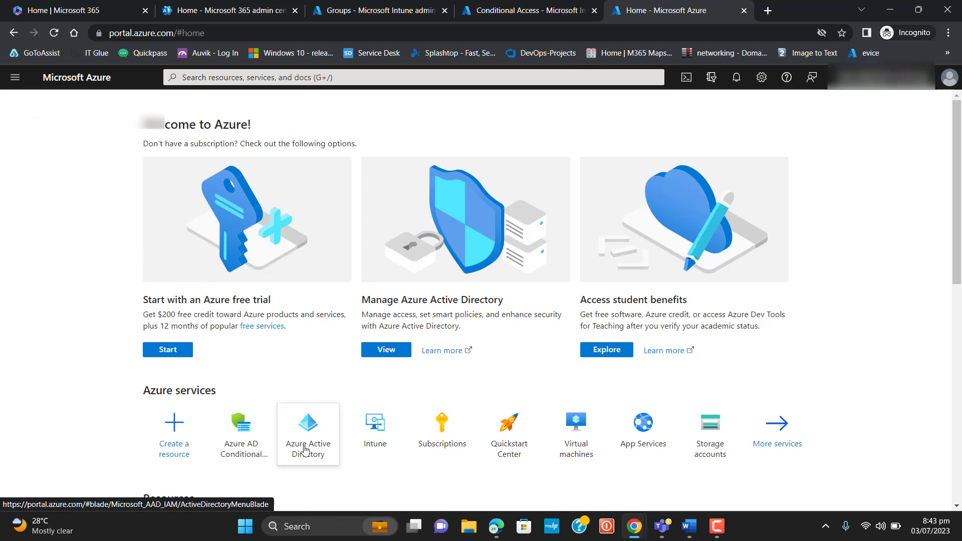
click(311, 447)
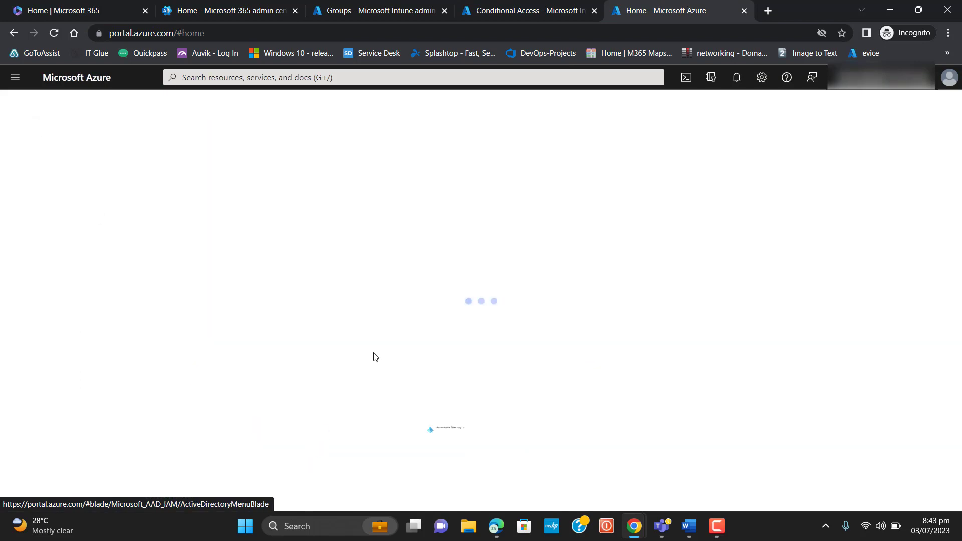
Revisit the open Conditional Access, Azure Active Directory and Groups pages, ending on the Microsoft 365 admin center home page
click(384, 10)
click(518, 6)
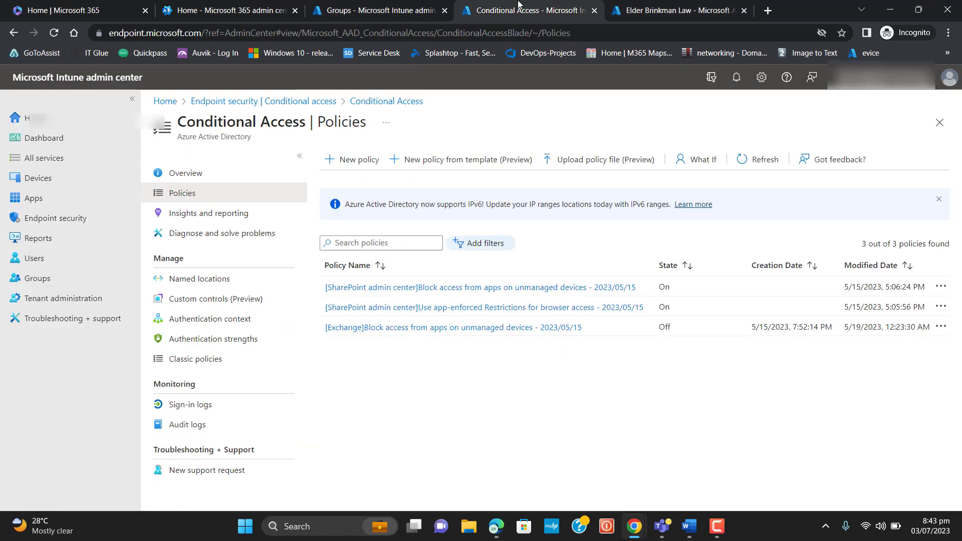
click(677, 5)
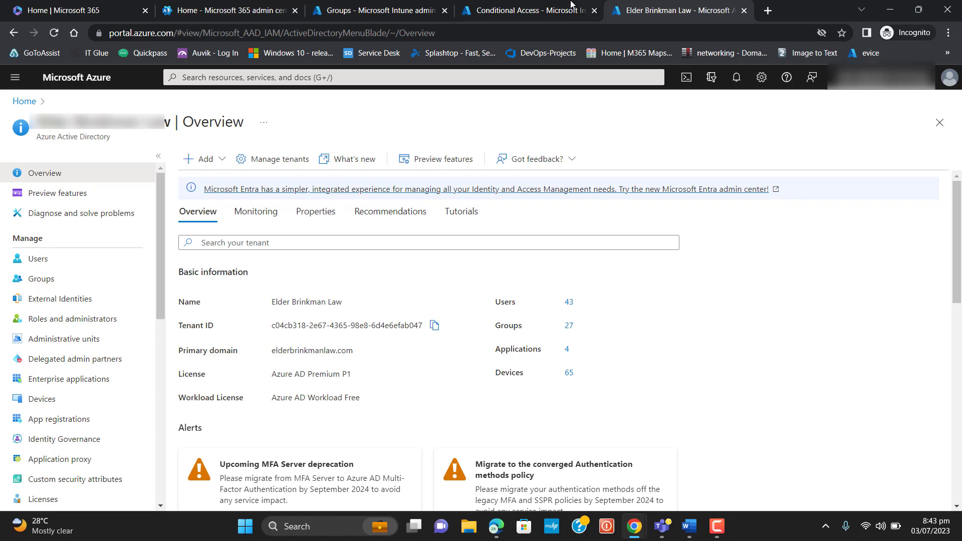
click(547, 5)
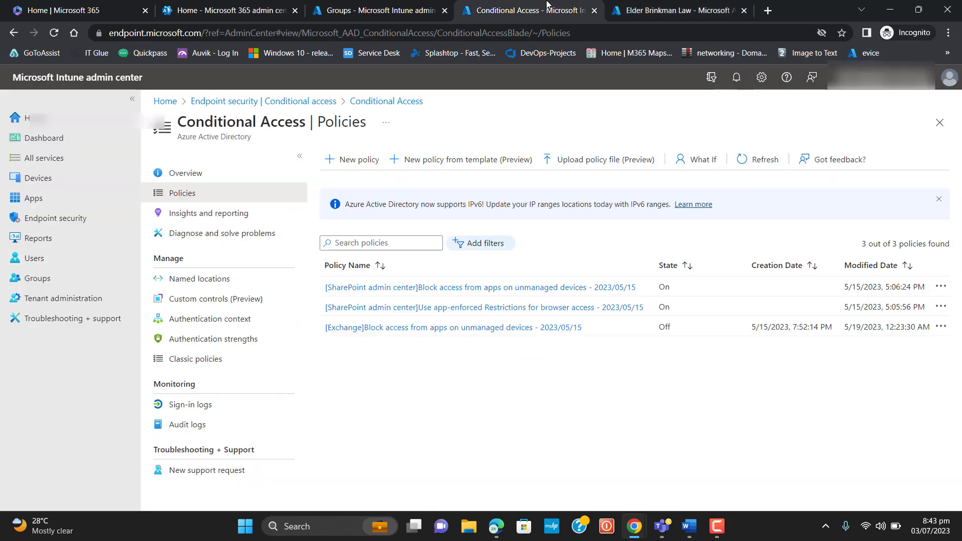
click(401, 5)
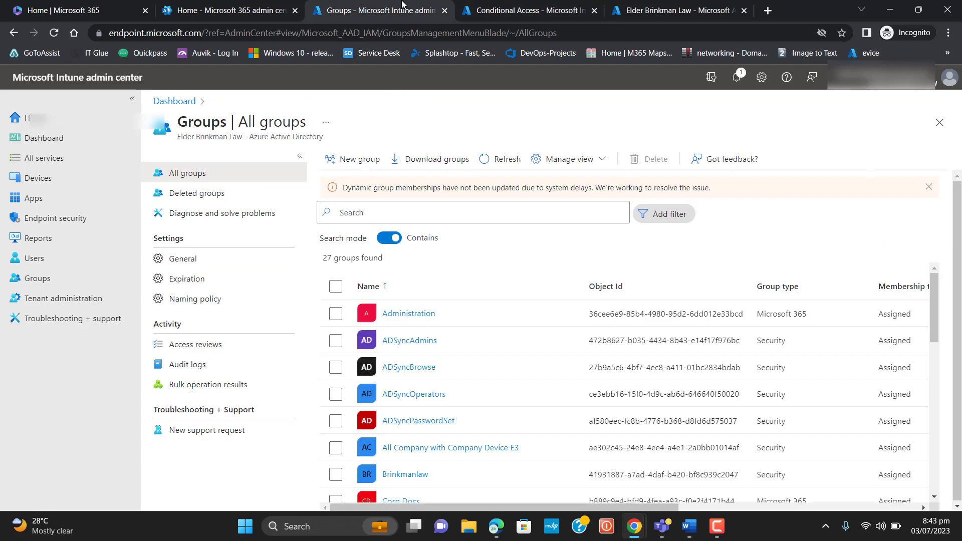
click(255, 7)
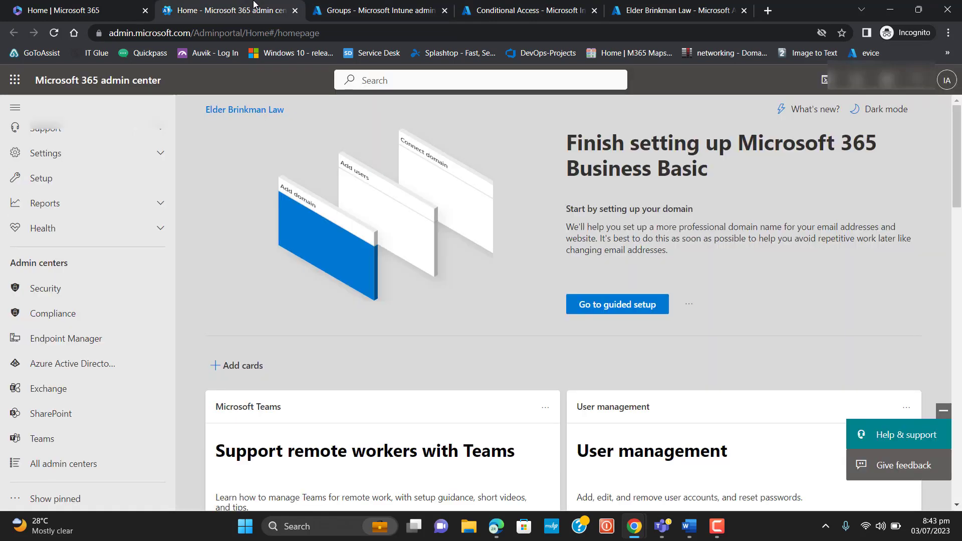